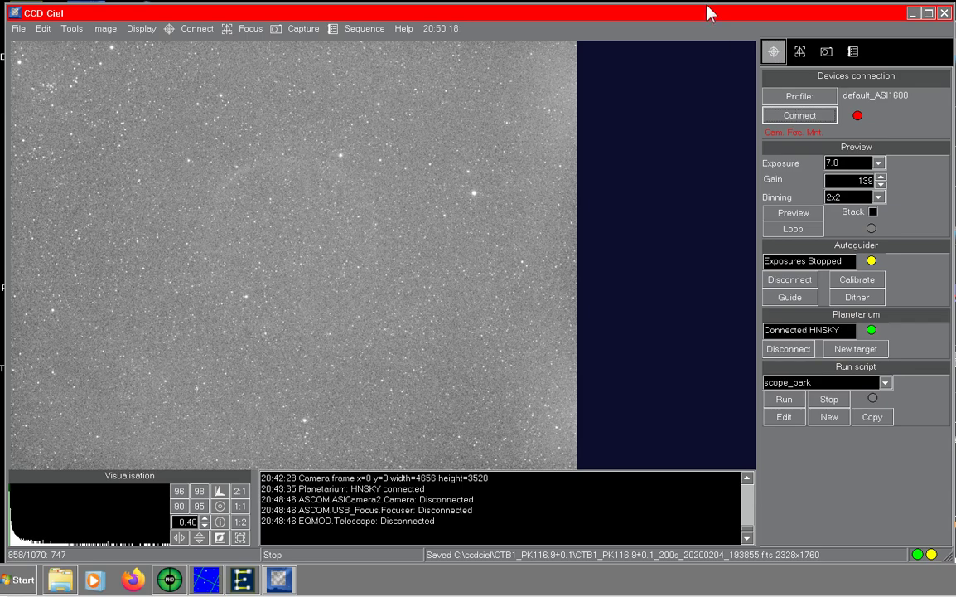
Connect the default_ASI1600 camera, focuser and mount so Cam, Foc and Mnt turn green.
left_click(795, 117)
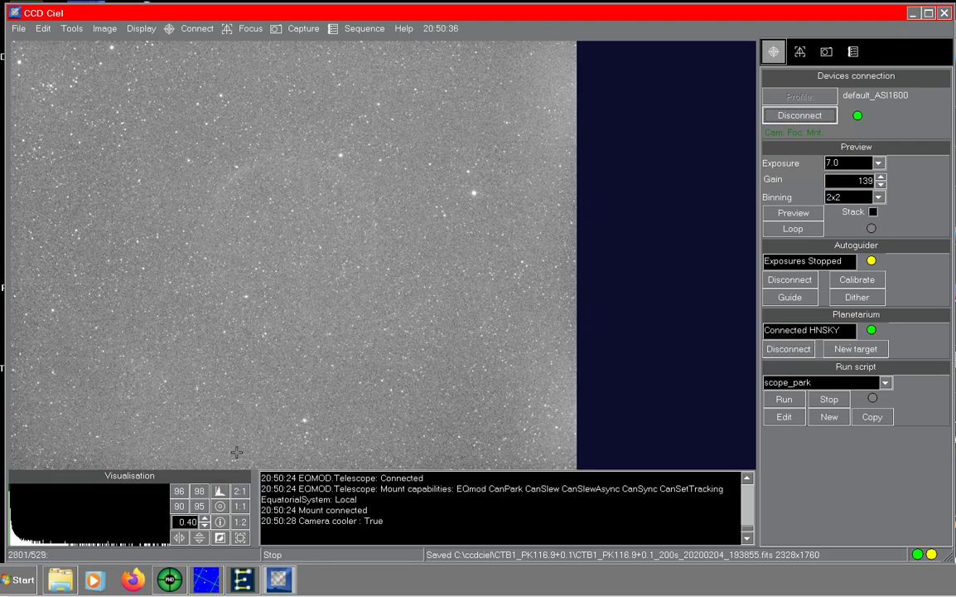
Check comet C/2017T2(PANSTARRS) details on the HNSKY chart, then return to CCDciel.
left_click(206, 580)
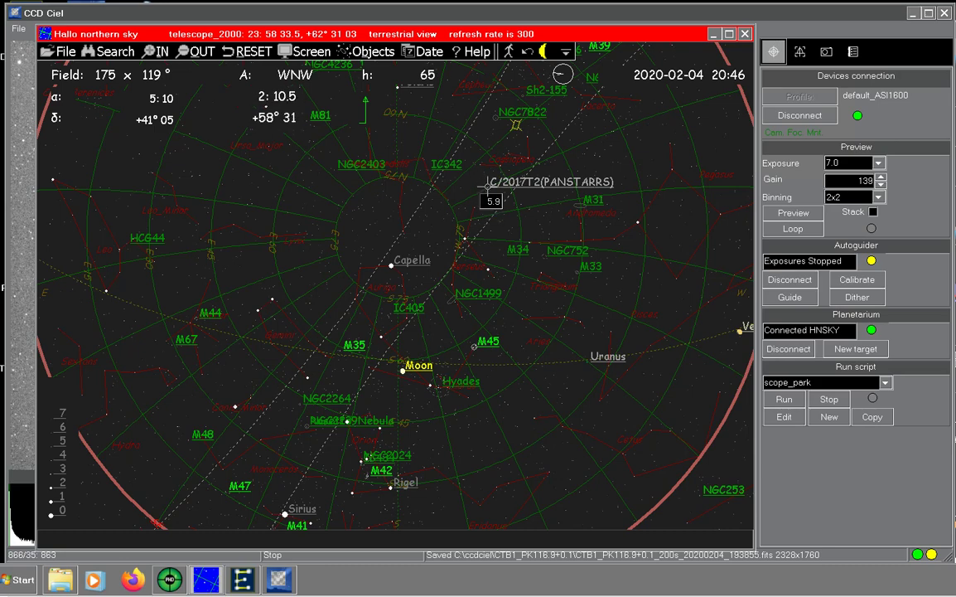
left_click(487, 187)
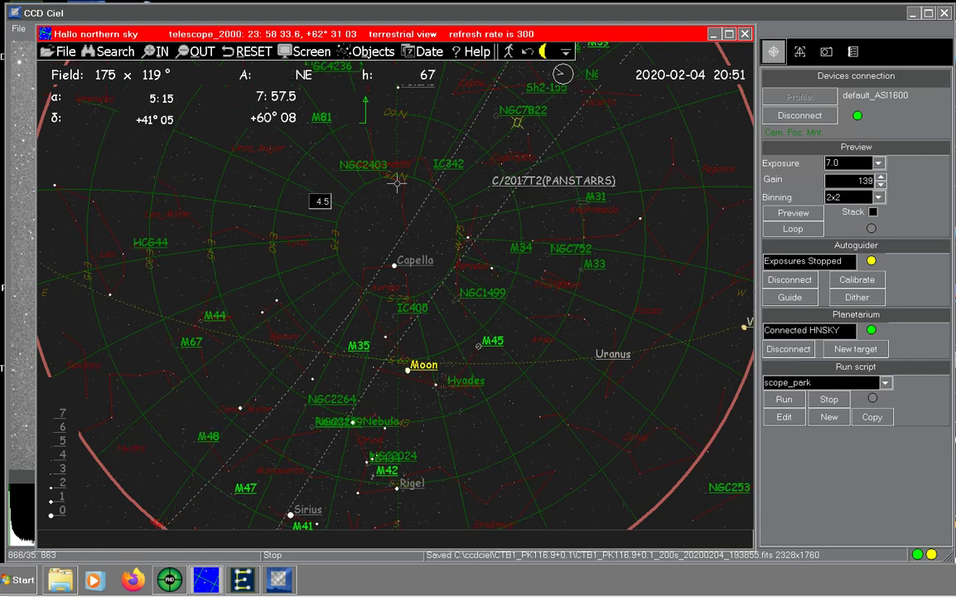
left_click(488, 181)
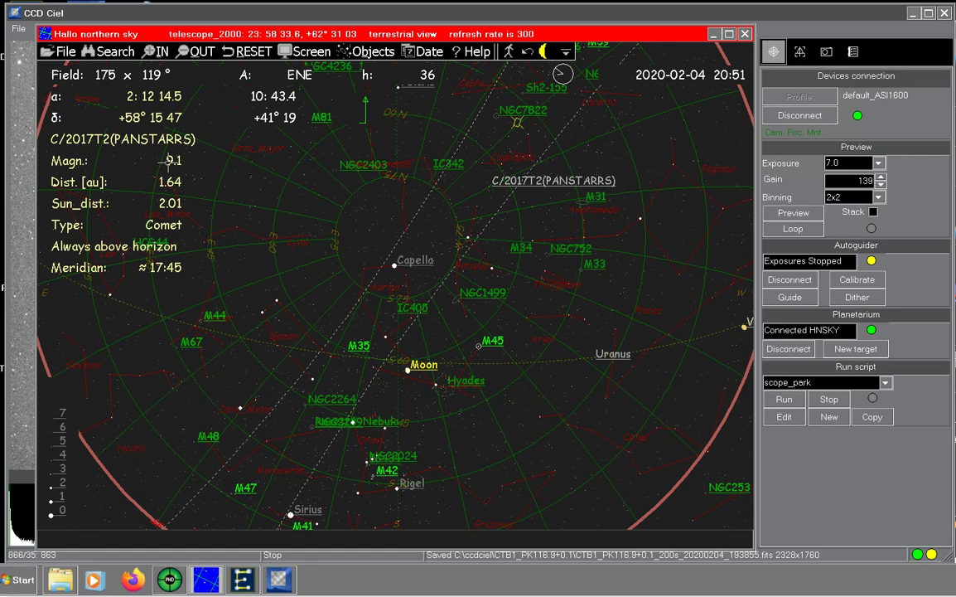
left_click(819, 21)
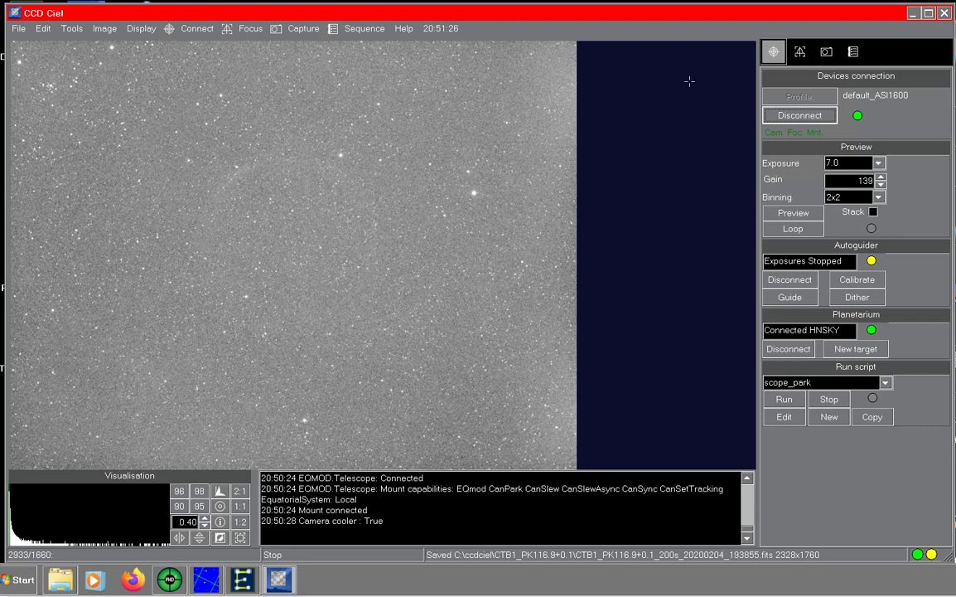
Load the C2017T2Panstarrs.targets file into the CCDciel sequence.
left_click(853, 53)
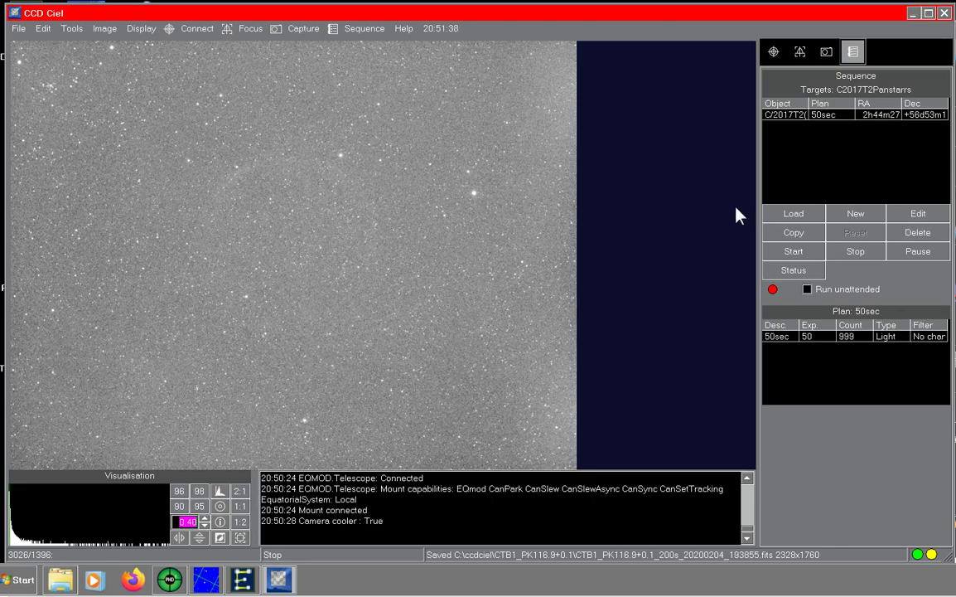
left_click(794, 214)
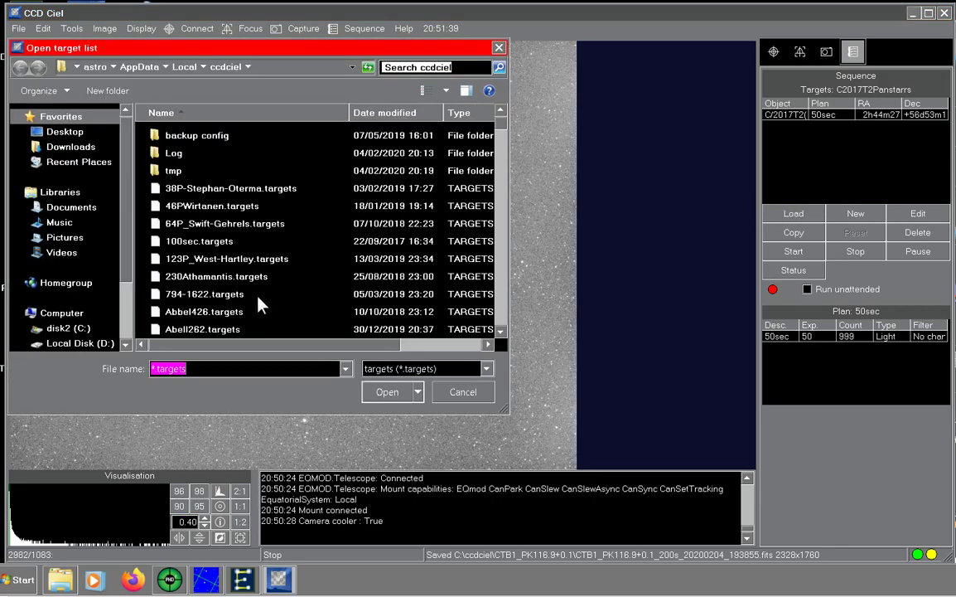
left_click(233, 281)
key("c")
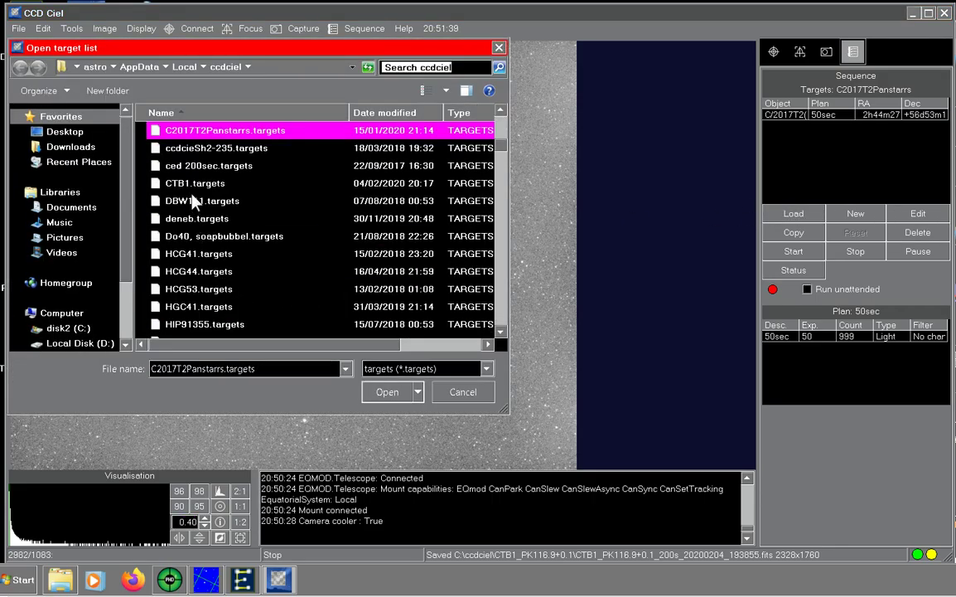
left_click(389, 394)
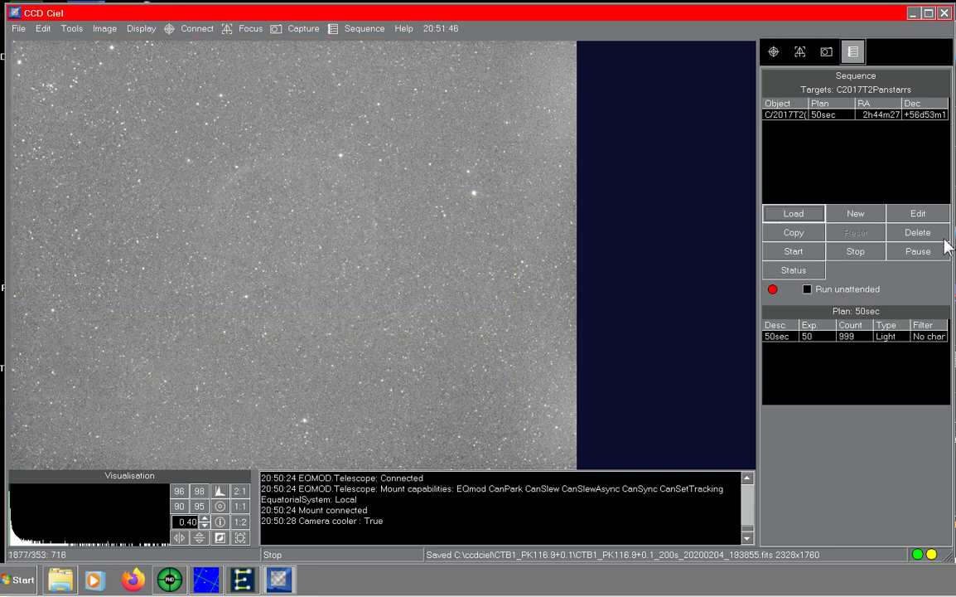
In the target list editor, delete the 50sec plan's Dither every value of 20.
left_click(927, 215)
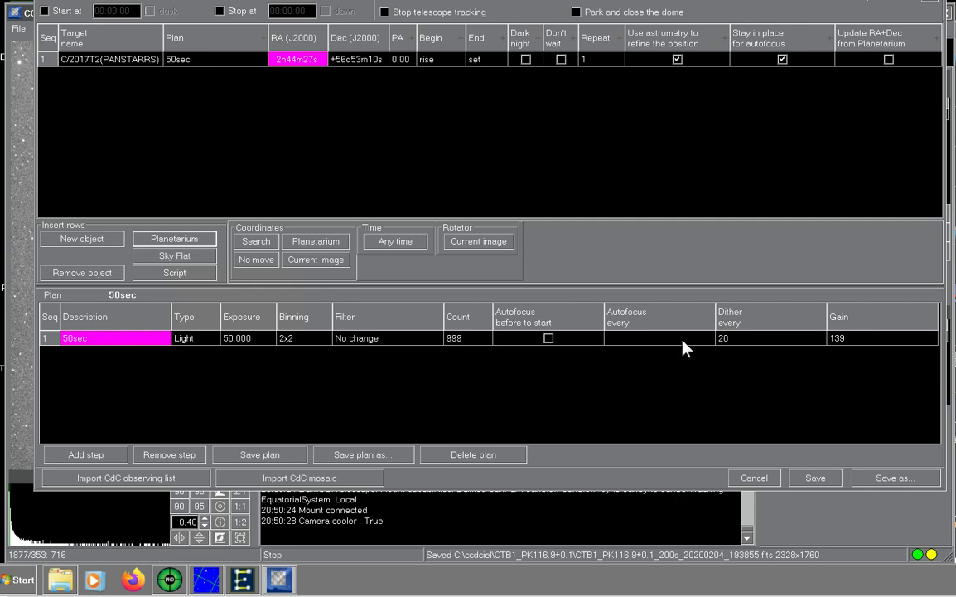
left_click(722, 340)
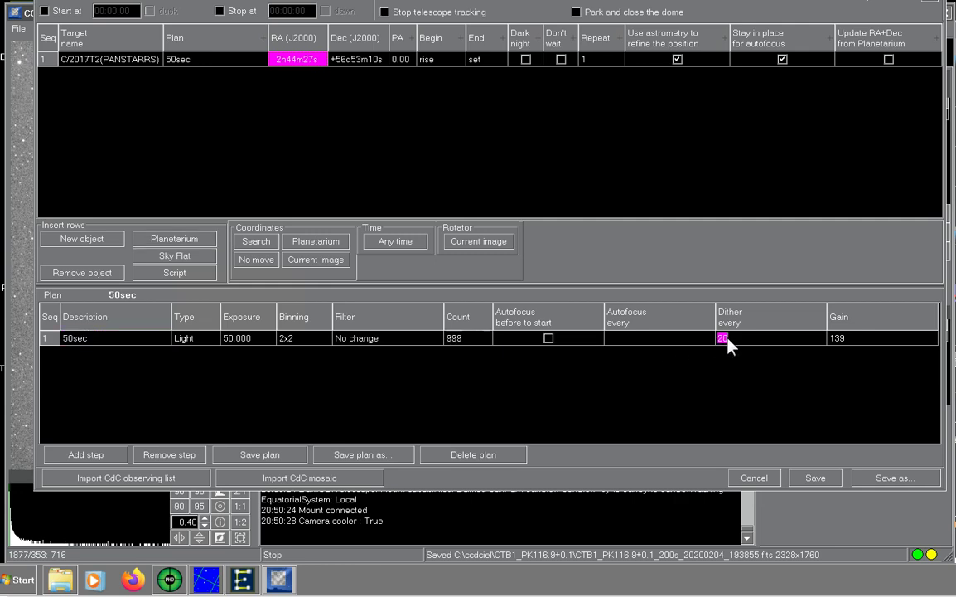
type("0")
key("BackSpace")
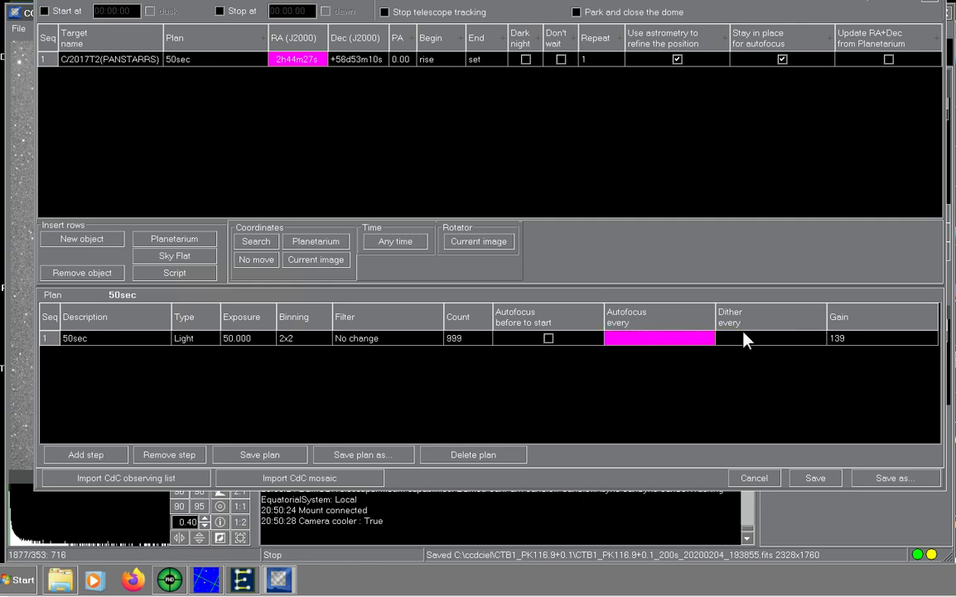
left_click(741, 337)
key("Return")
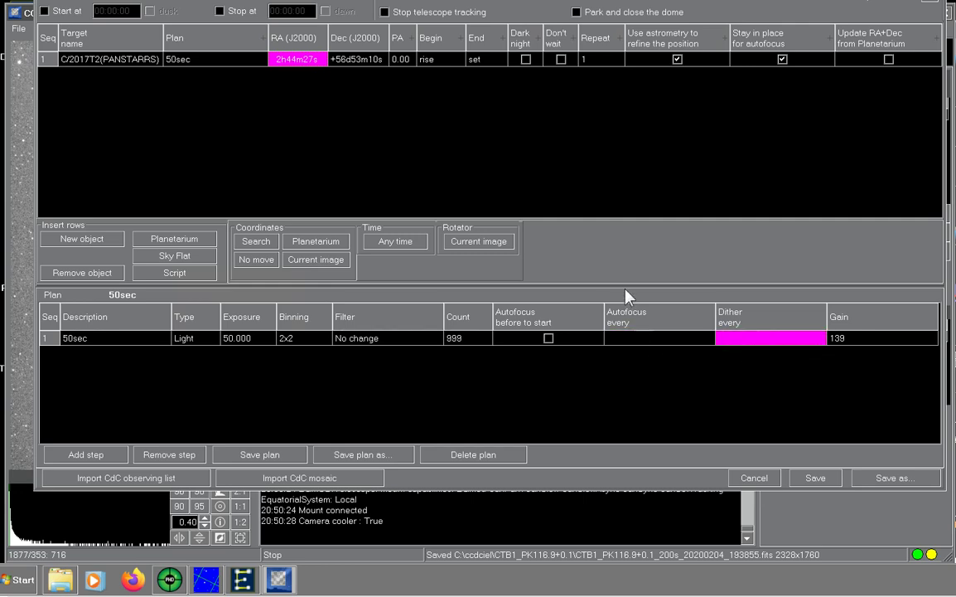
left_click(737, 337)
key("Return")
key("Left")
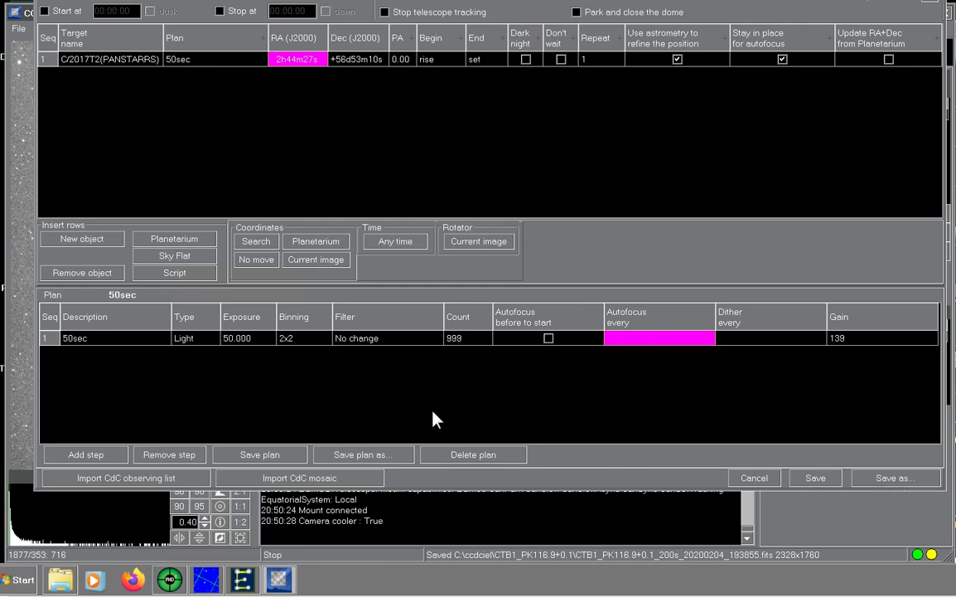
Bring HNSKY's chart over the editor and check comet C/2017T2's right ascension.
left_click(207, 579)
left_click_drag(199, 34, 277, 134)
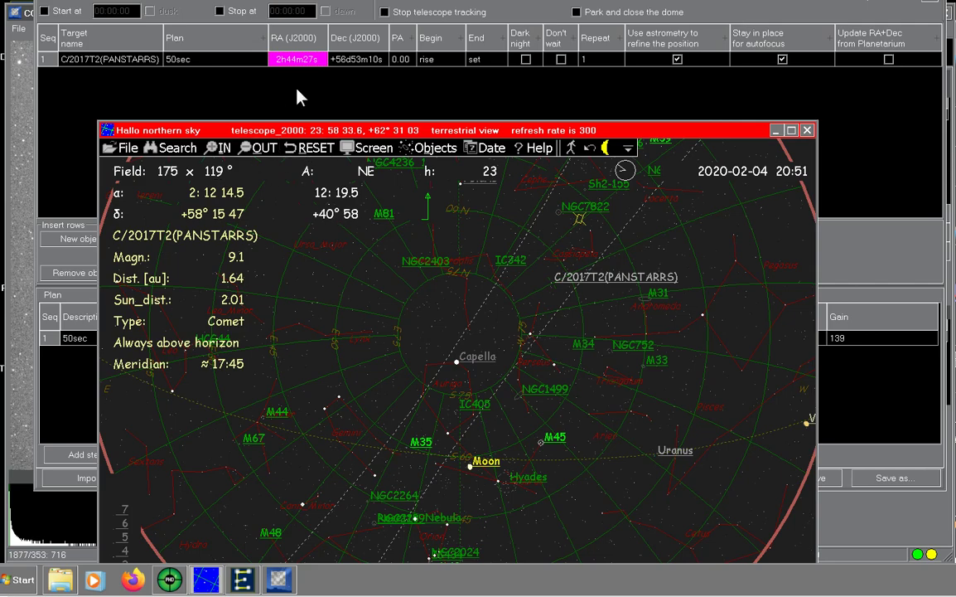
left_click(300, 58)
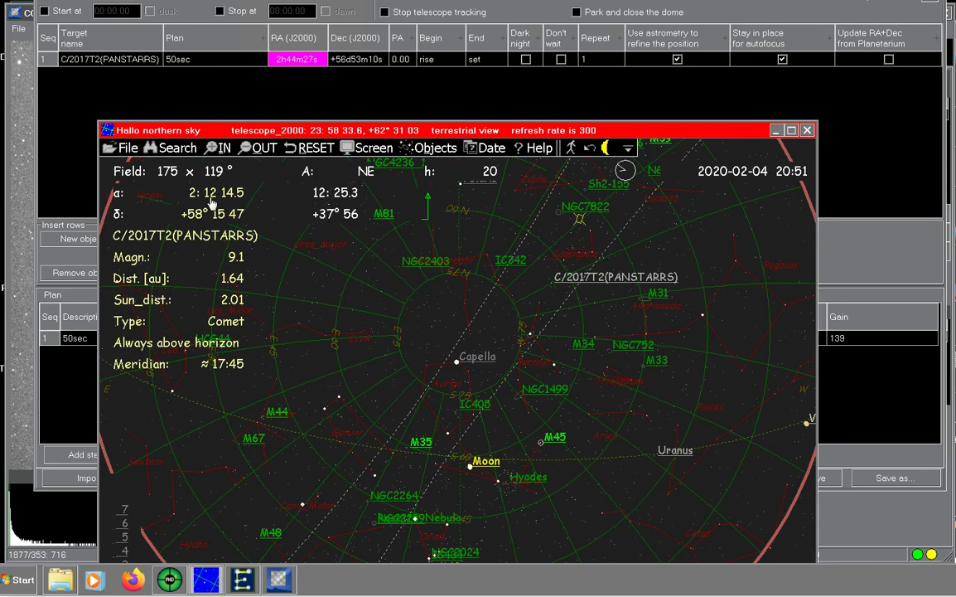
Decline saving the modified 50sec plan, keeping Dither every at 20.
left_click(64, 144)
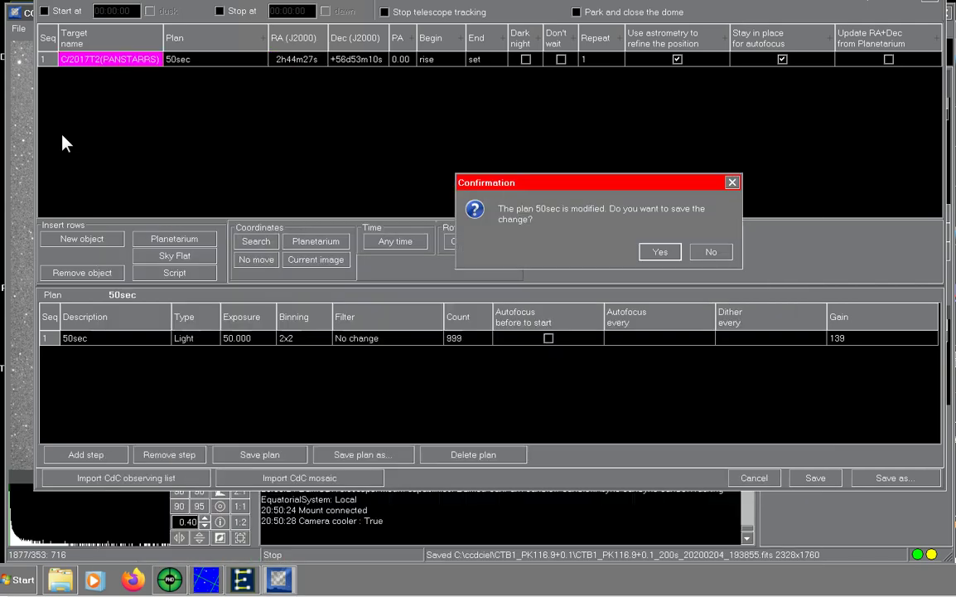
left_click(711, 252)
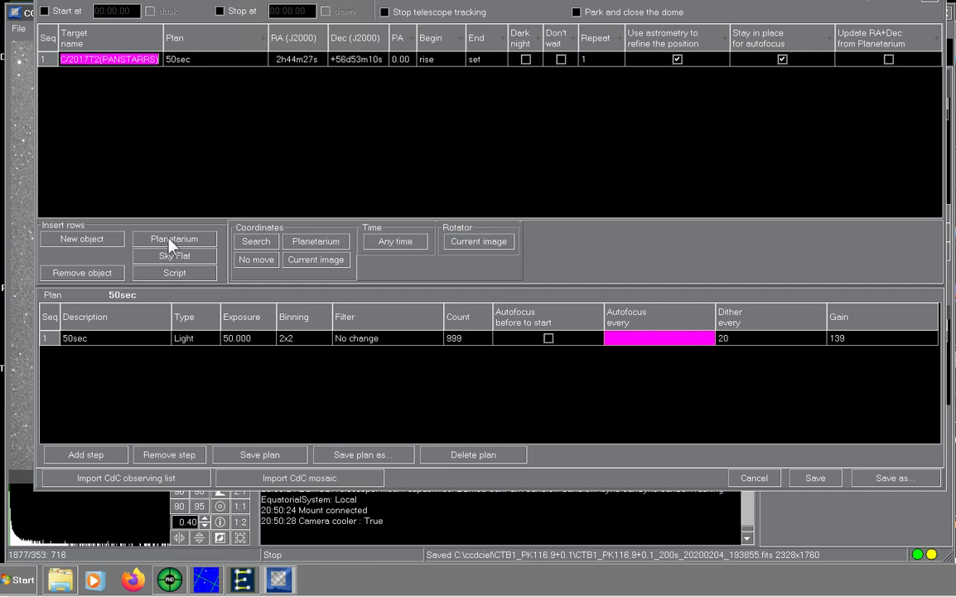
Add comet C/2017T2(PANSTARRS) from HNSKY as a new target at 2h12m14s, +58d15m47s.
left_click(169, 241)
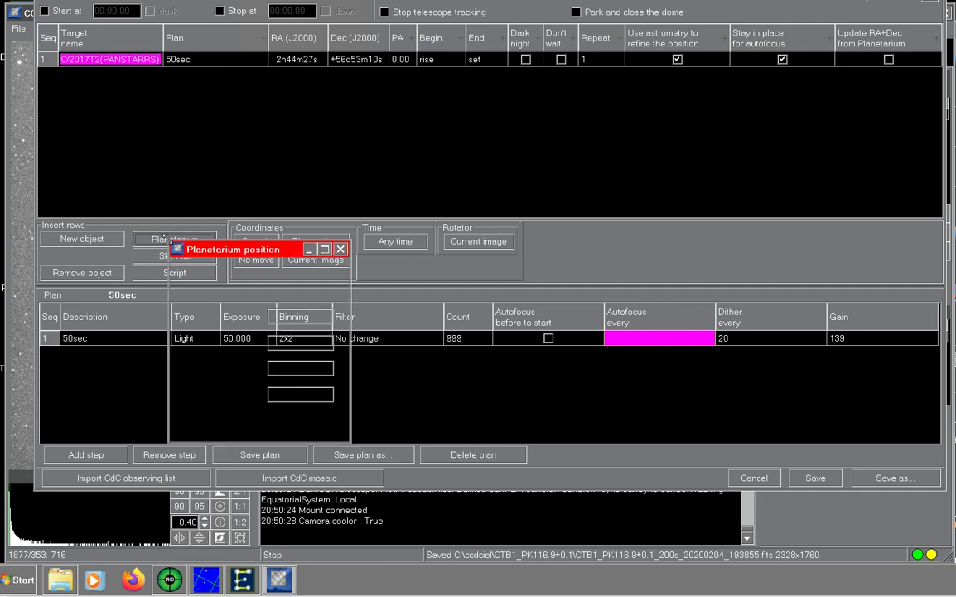
left_click_drag(214, 249, 167, 141)
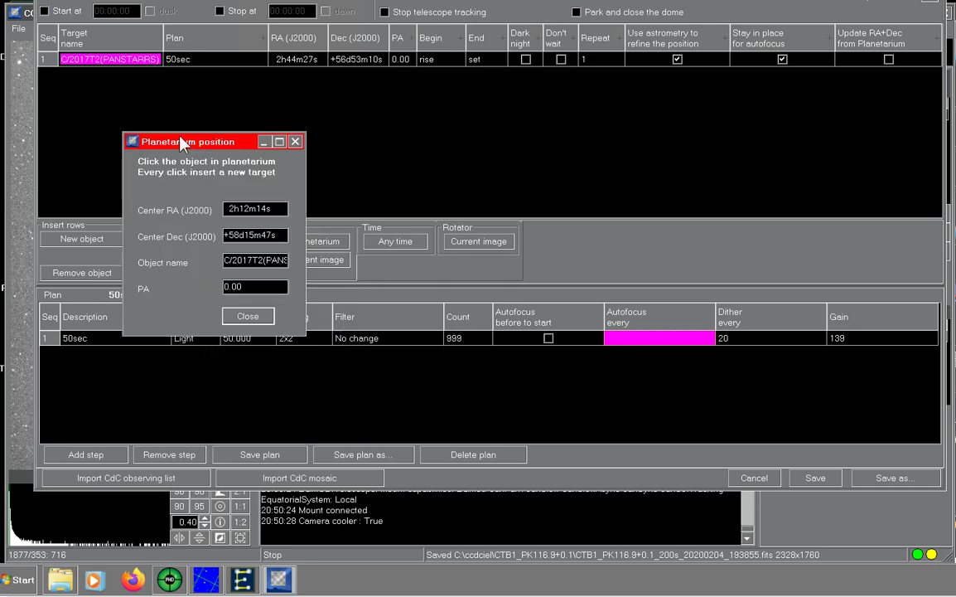
left_click(207, 580)
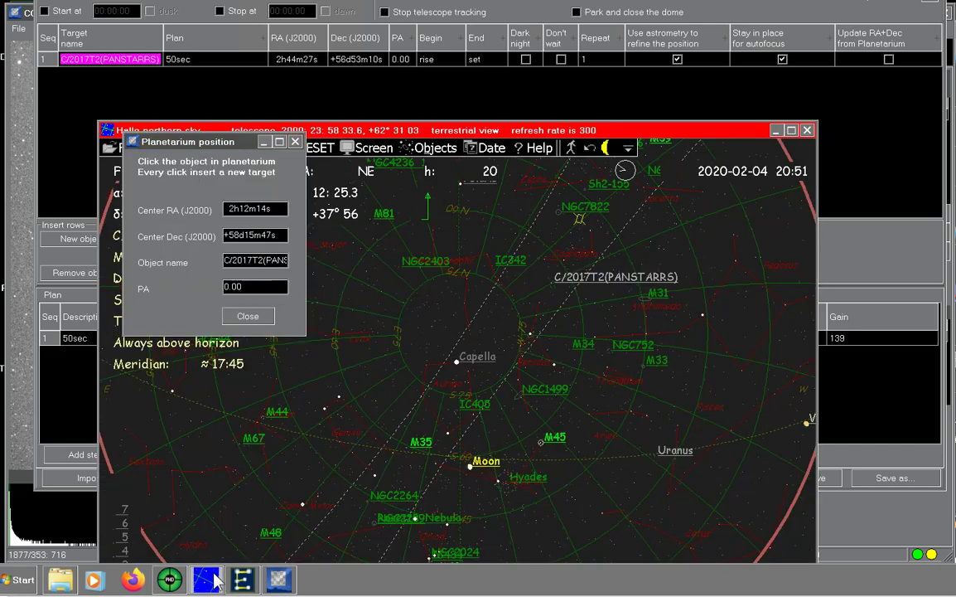
left_click(551, 282)
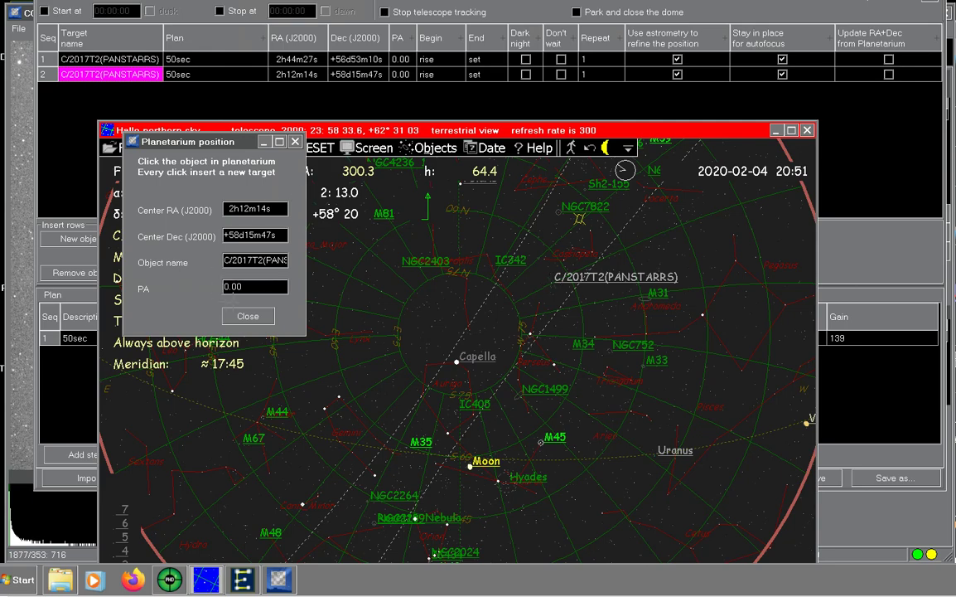
left_click(249, 317)
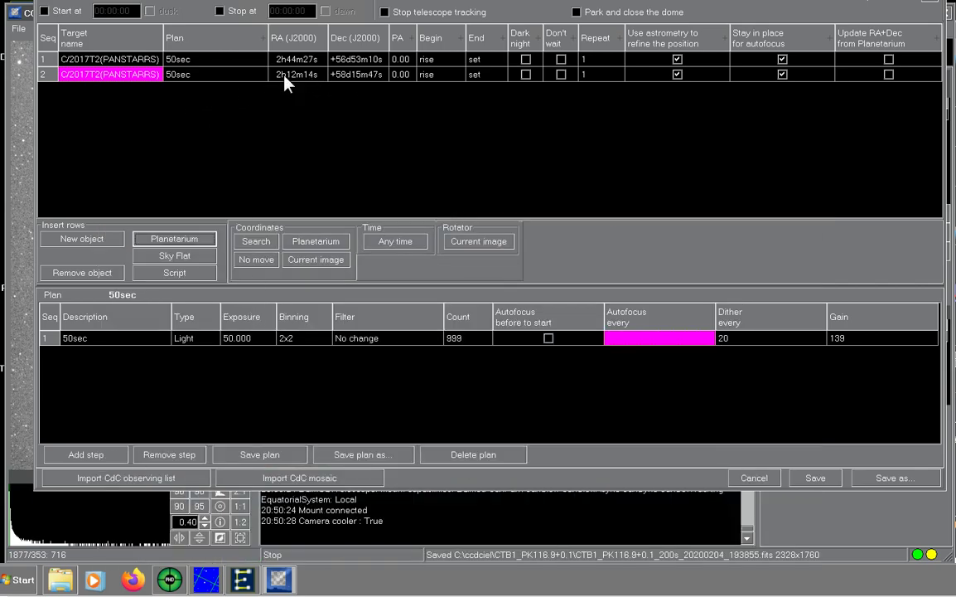
Delete the old first comet row and save the sequence with only the updated target.
left_click(133, 59)
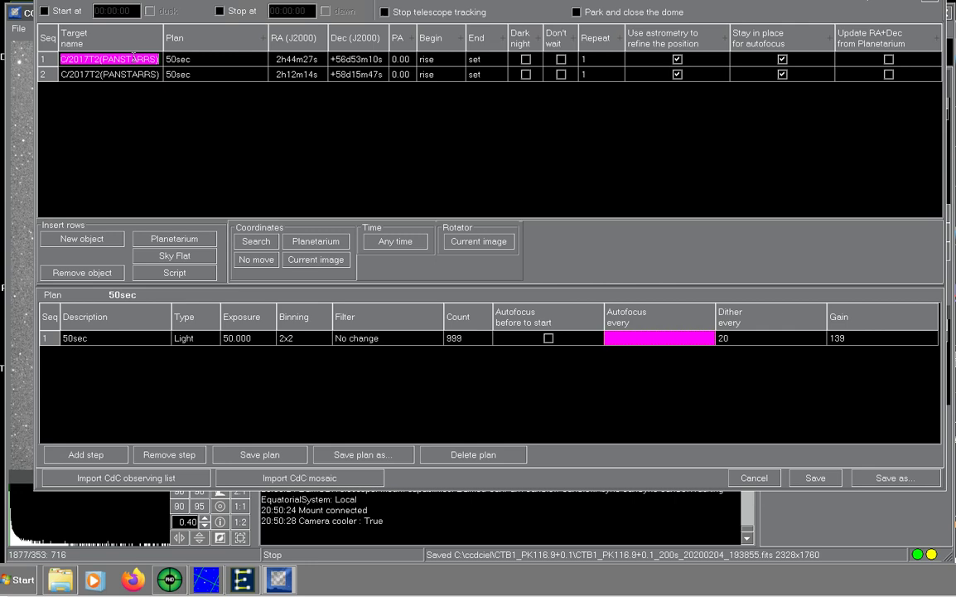
left_click(79, 271)
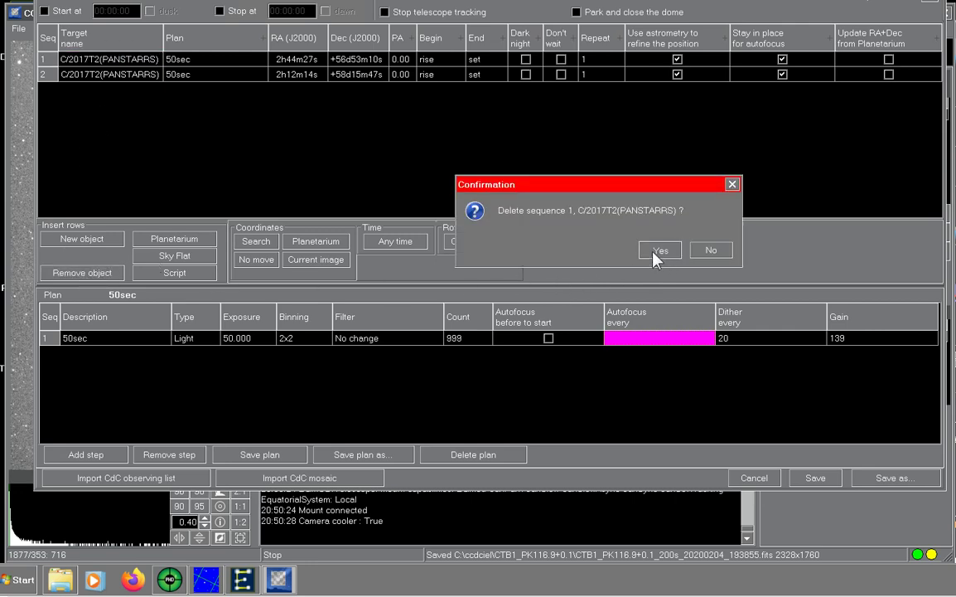
left_click(659, 251)
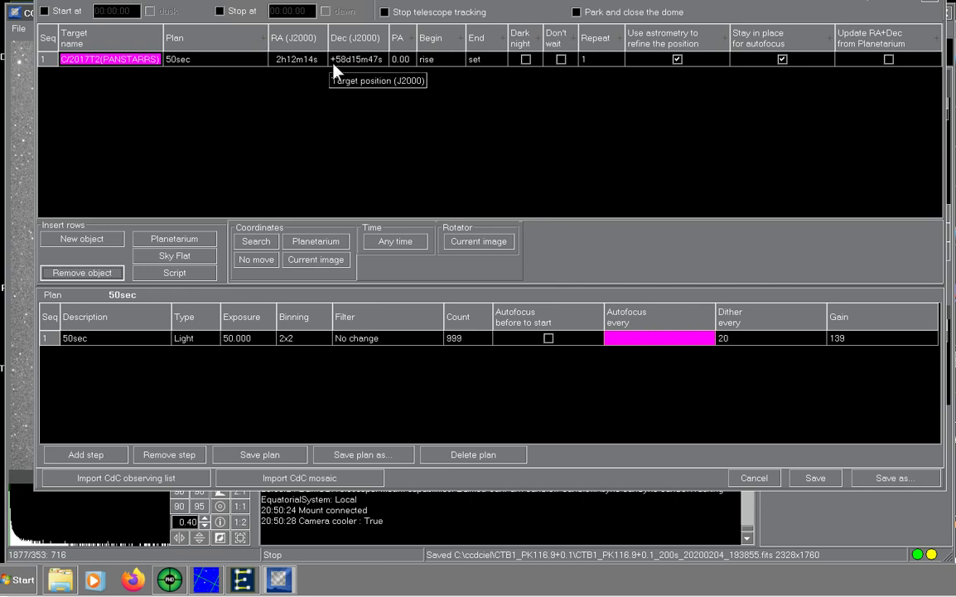
left_click(817, 481)
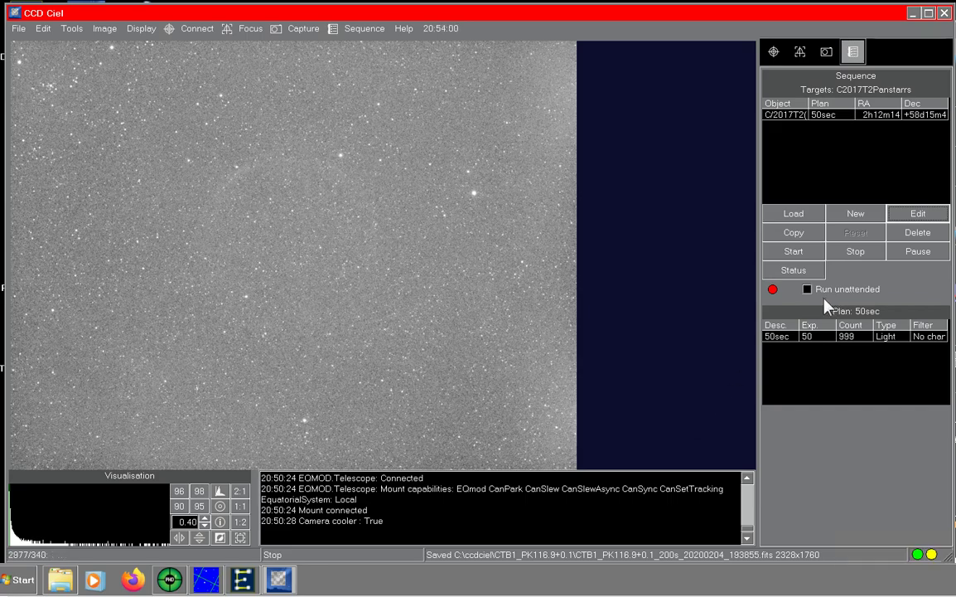
Enable Autofocus before to start on the 50sec plan and clear its old dither value.
left_click(914, 218)
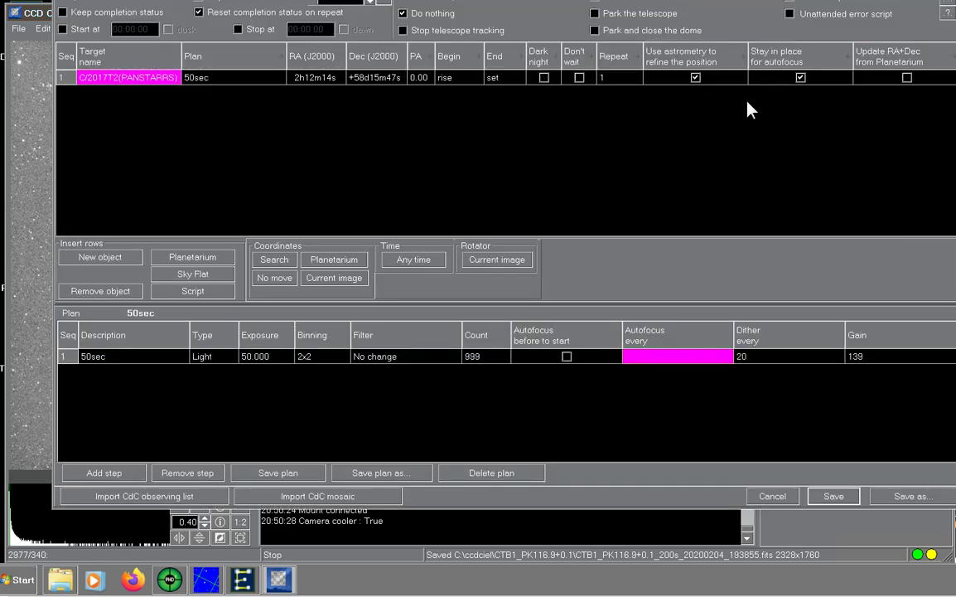
left_click(566, 357)
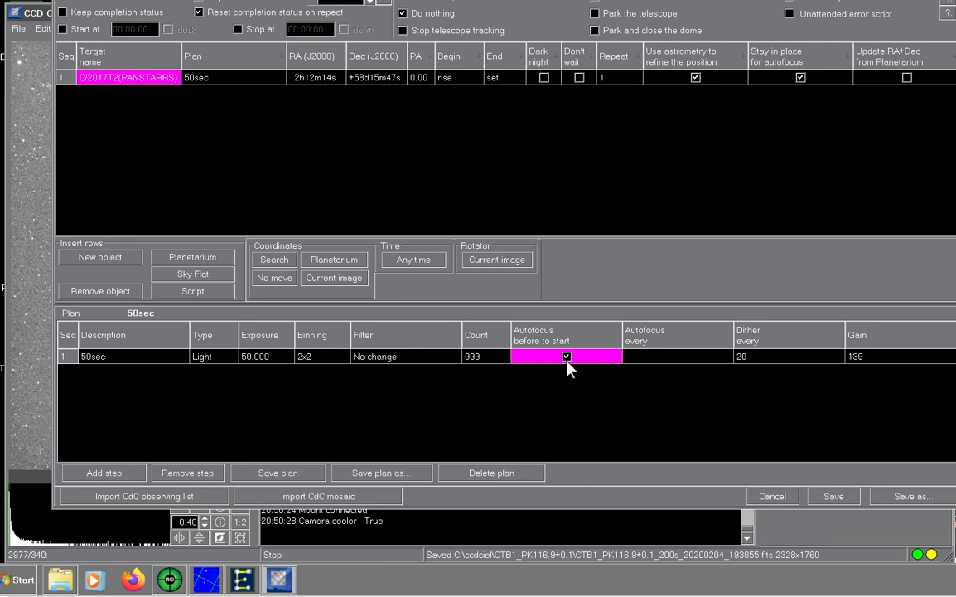
left_click(765, 358)
key("BackSpace")
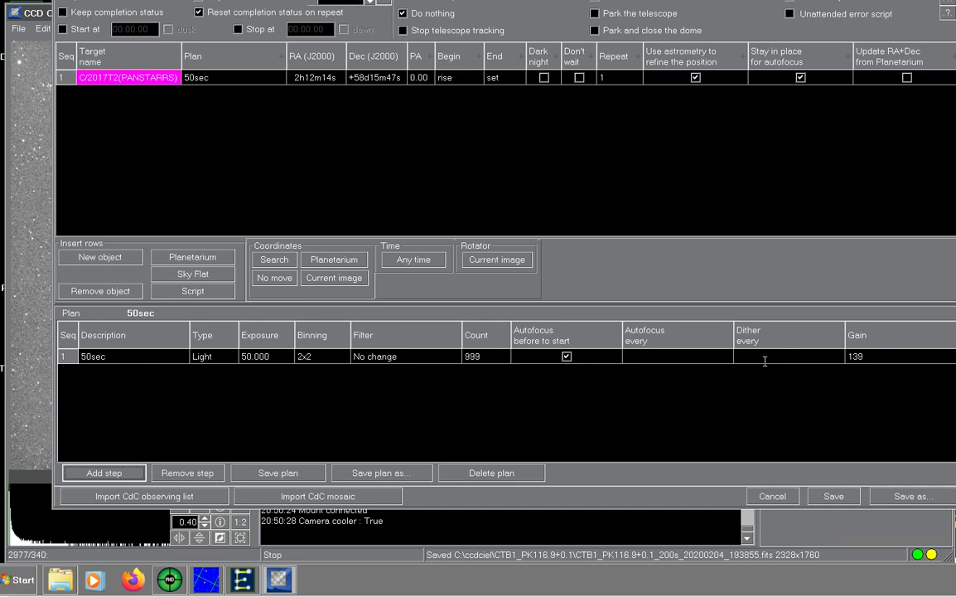
Set the 50sec plan's Dither every value to 999 frames.
left_click(765, 359)
type("99")
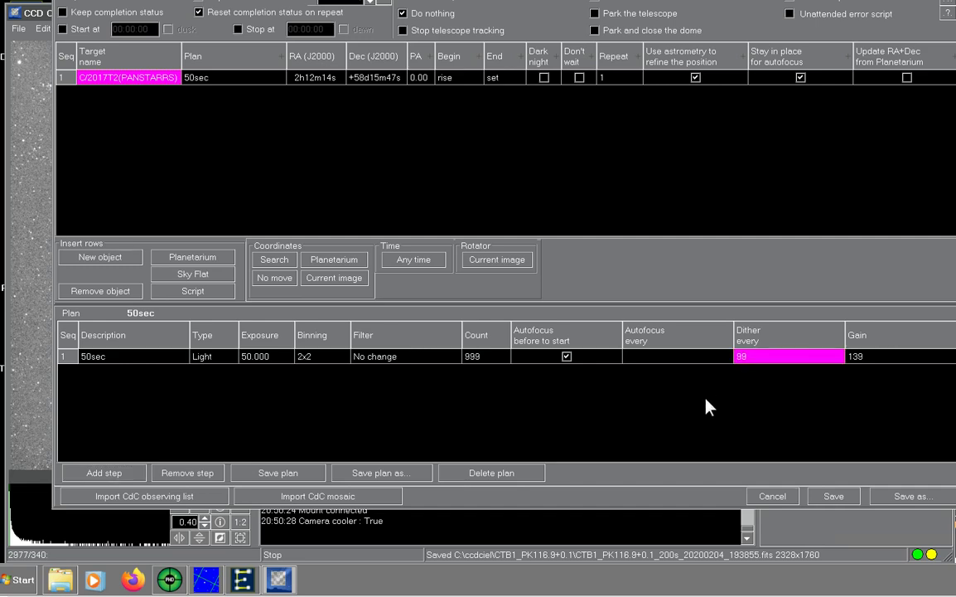
key("Tab")
left_click(765, 354)
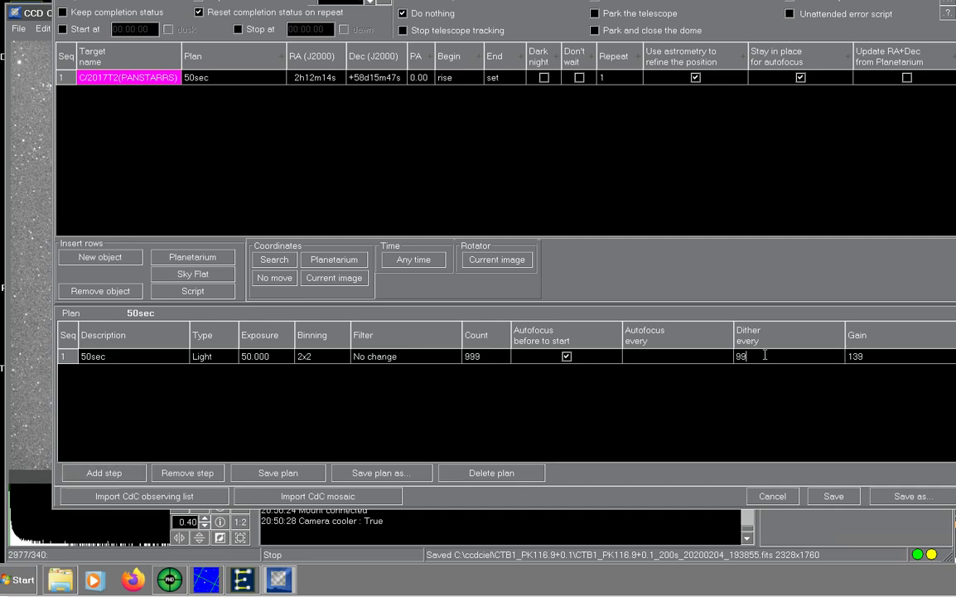
key("BackSpace")
key("BackSpace")
type("0")
key("Tab")
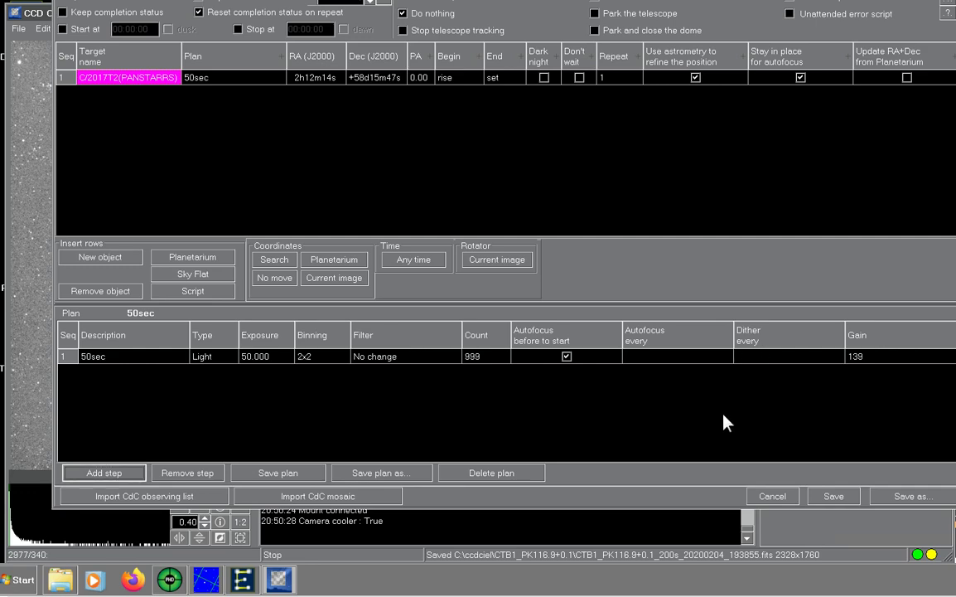
left_click(754, 356)
type("9")
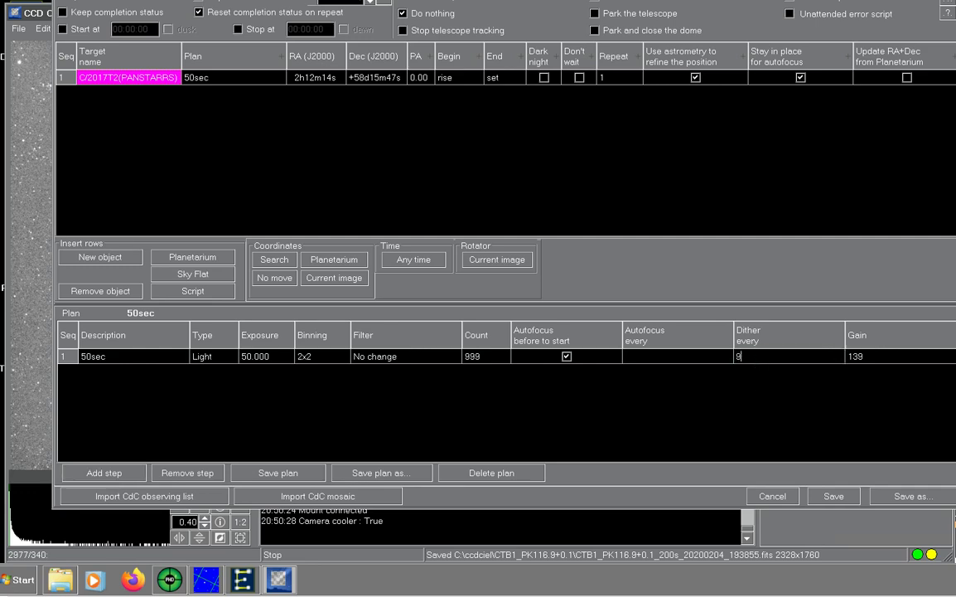
type("99")
key("Return")
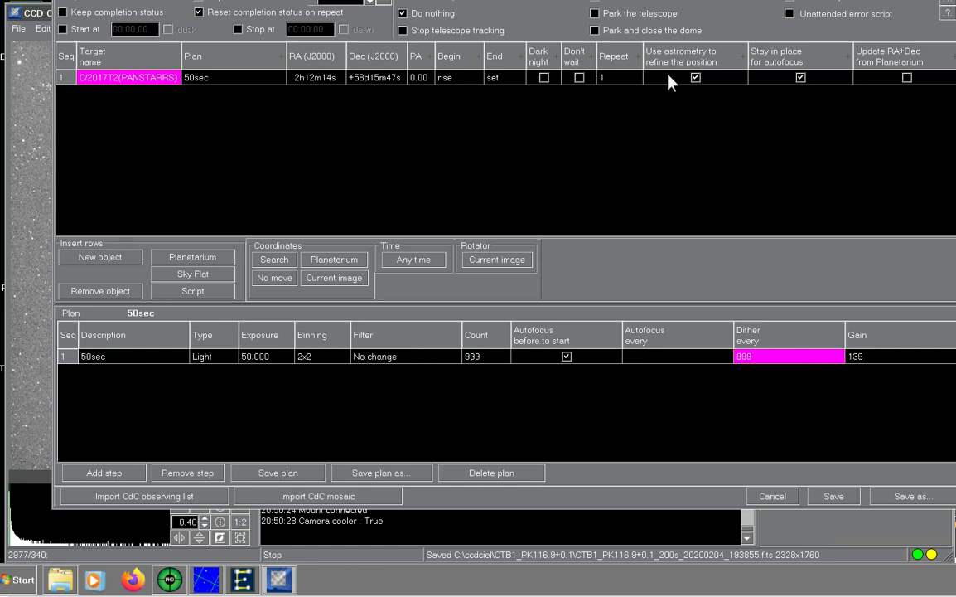
Save the modified 50sec plan, start the comet sequence, and bring HNSKY's chart forward.
left_click(824, 497)
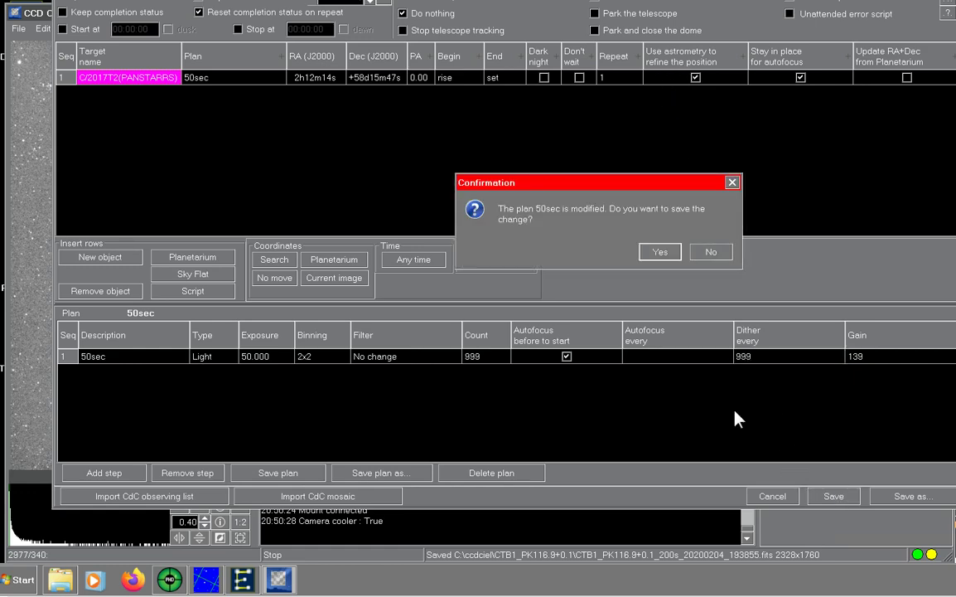
left_click(646, 252)
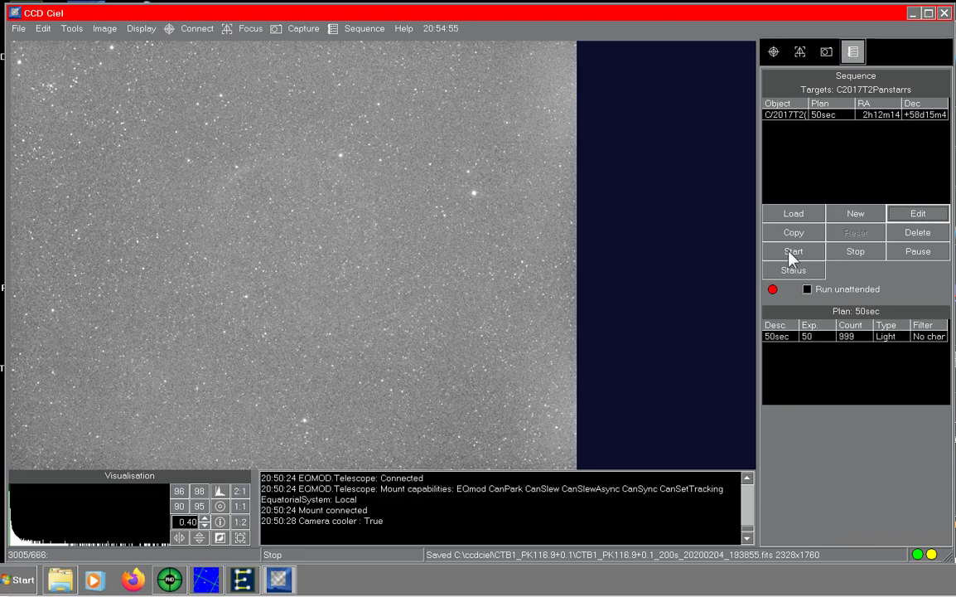
left_click(793, 253)
left_click(206, 579)
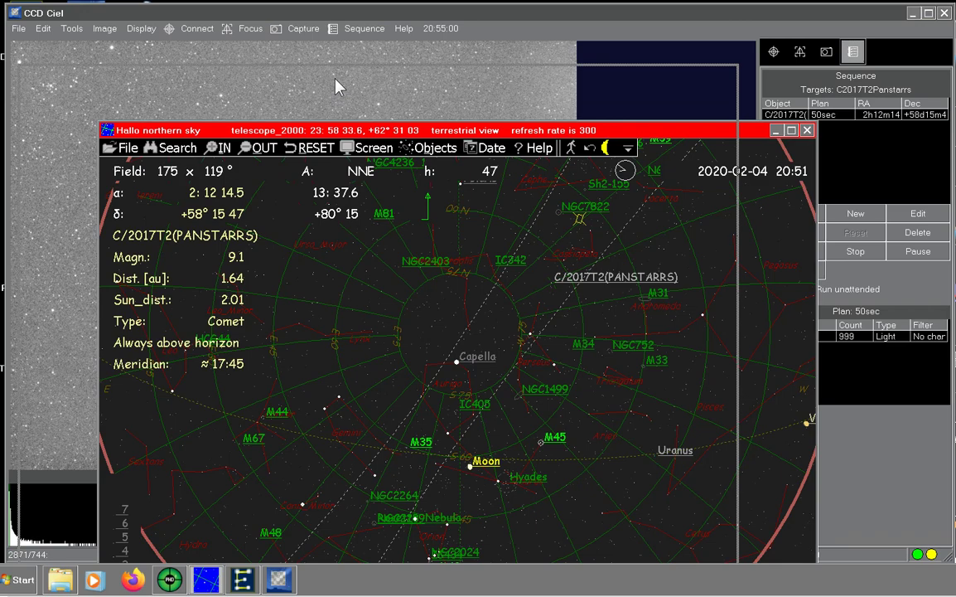
Start the C2017T2Panstarrs sequence and follow the mount's slew to the comet on the HNSKY chart.
left_click_drag(387, 133, 306, 76)
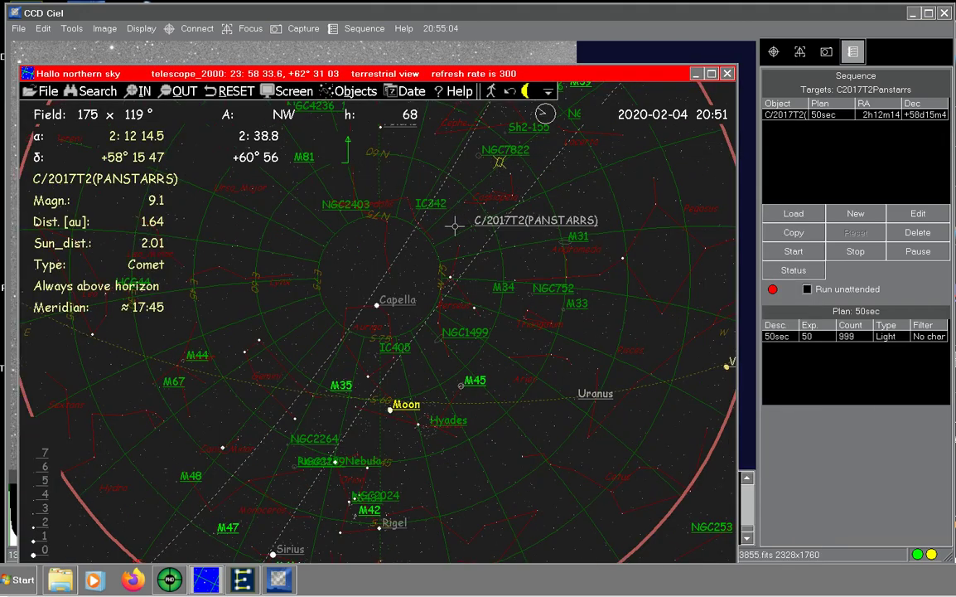
left_click(794, 251)
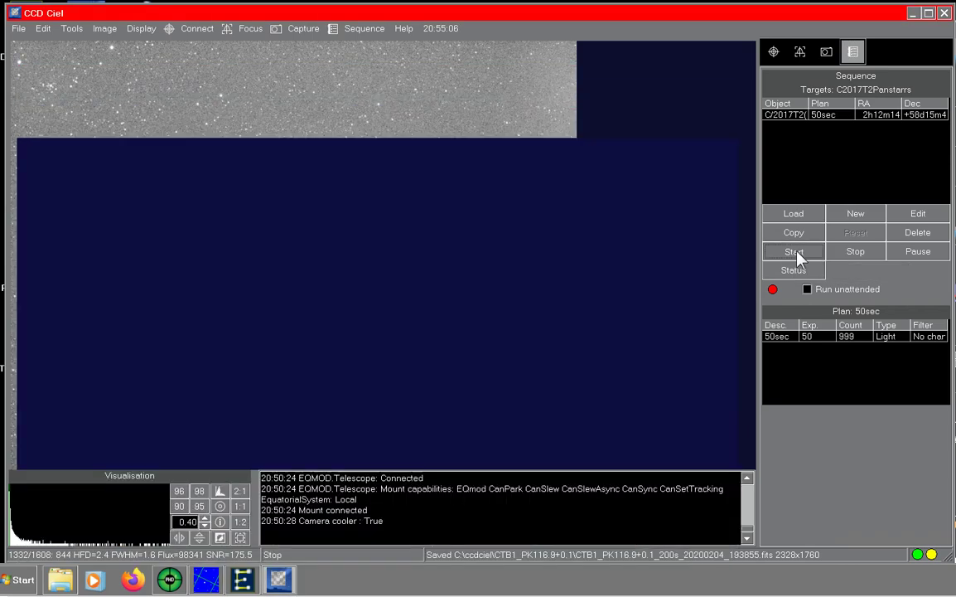
left_click(201, 583)
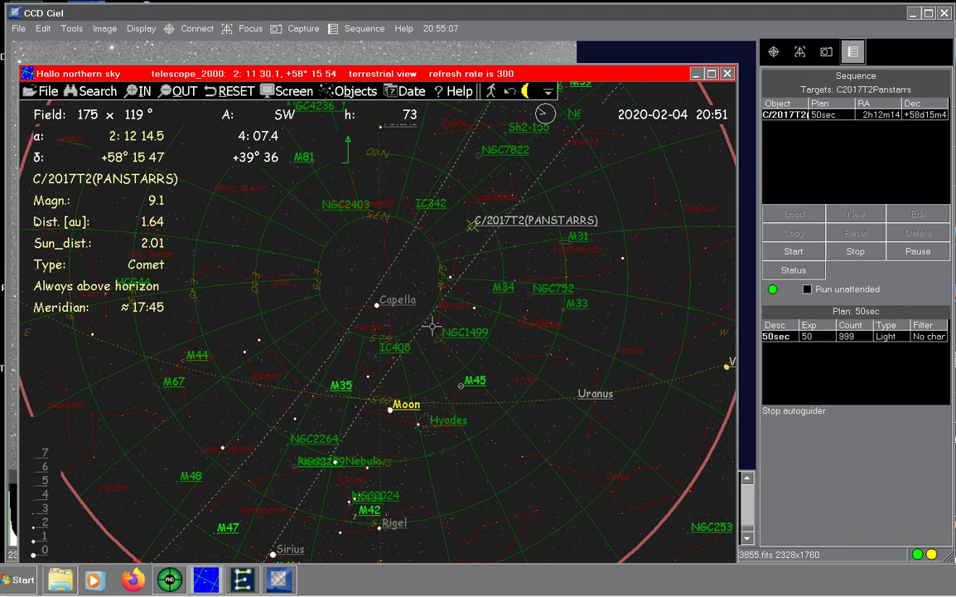
left_click(400, 13)
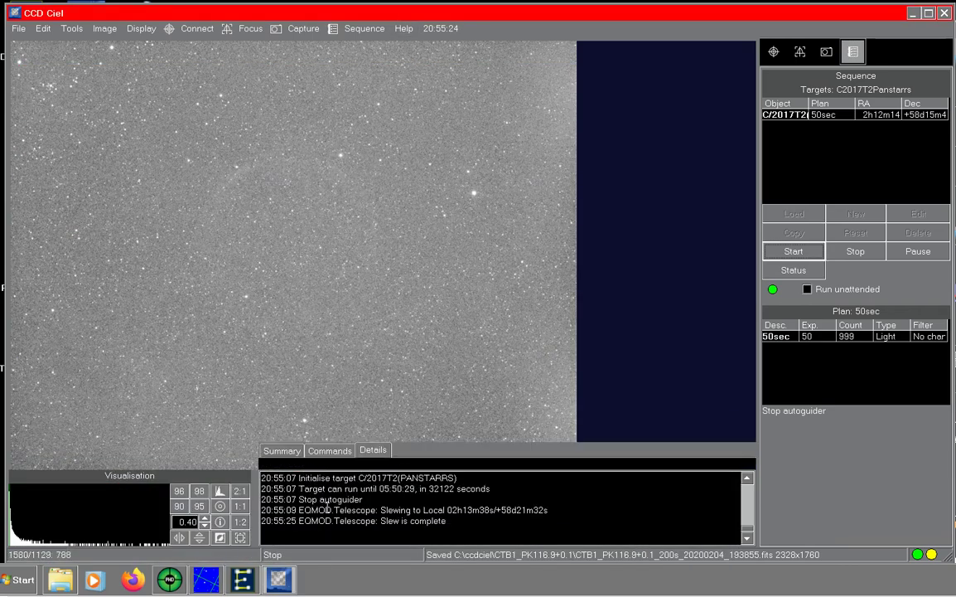
Watch the Details log as the control exposure solves 9.5 arcmin off target and the mount re-slews.
mouse_move(373, 497)
left_click(362, 518)
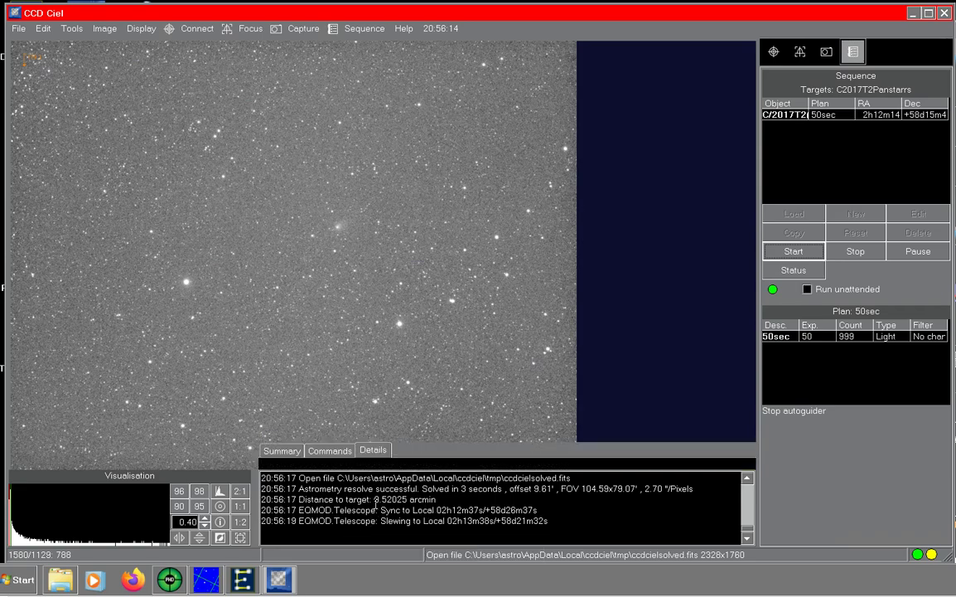
Highlight the distance-to-target figure in the log while the re-slew completes and a 10-second control exposure starts.
left_click_drag(375, 499, 424, 505)
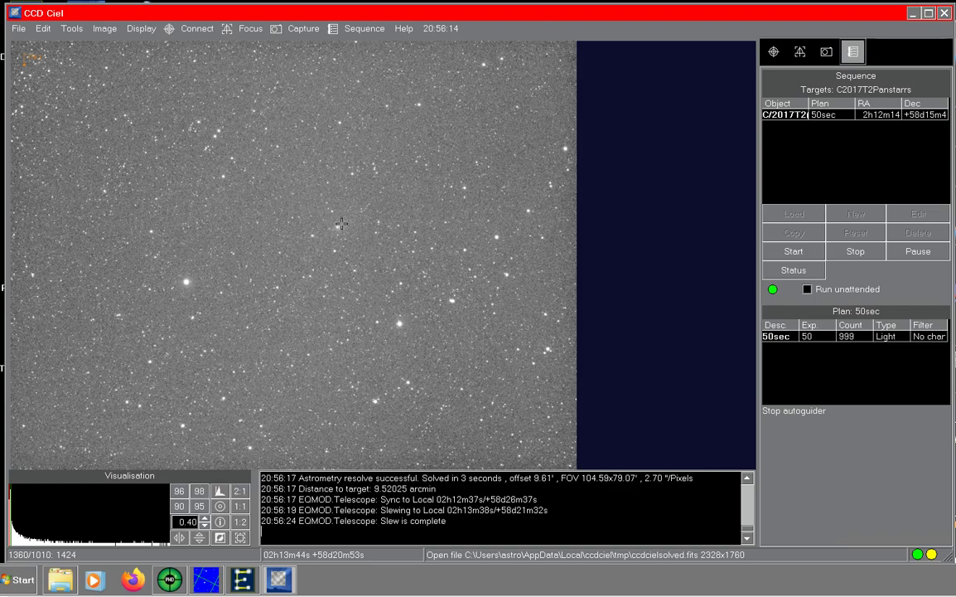
Check PHD2 is tracking the guide star, then mark the slew line once pointing is within 0.36 arcmin.
left_click(169, 580)
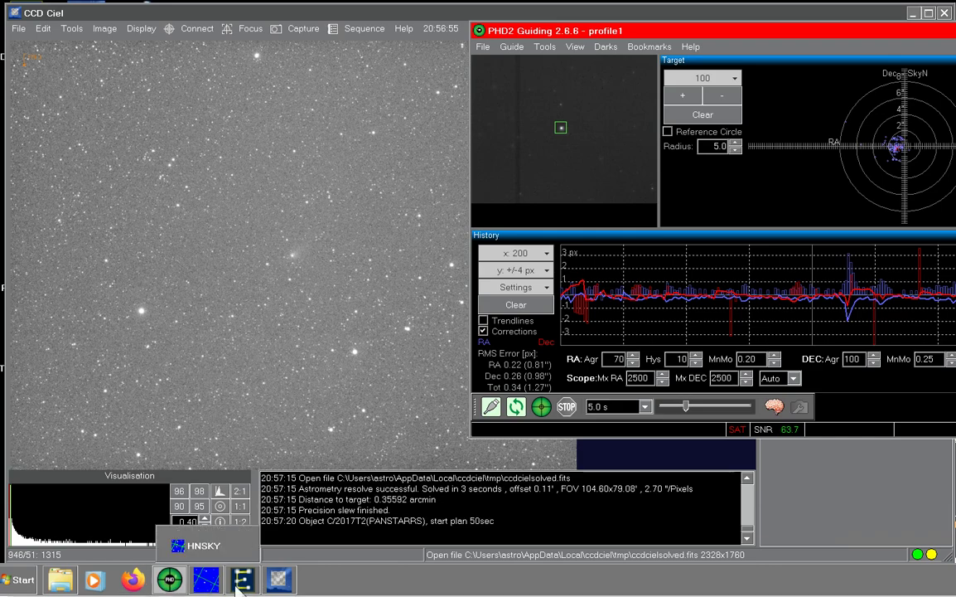
mouse_move(397, 476)
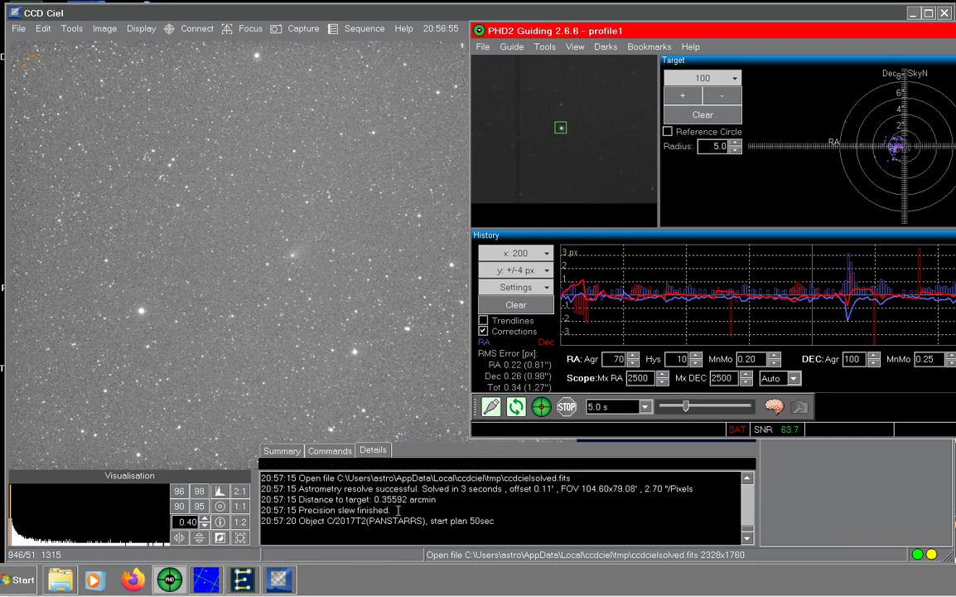
left_click_drag(390, 510, 319, 511)
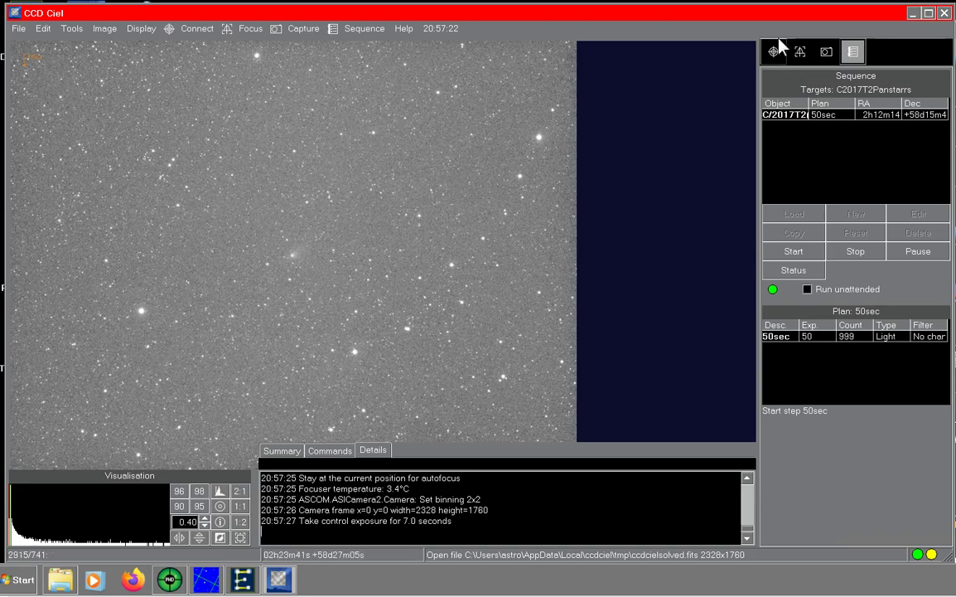
Show the Focuser and Autofocus controls as autofocus starts its dynamic curve from position 44232.
left_click(800, 52)
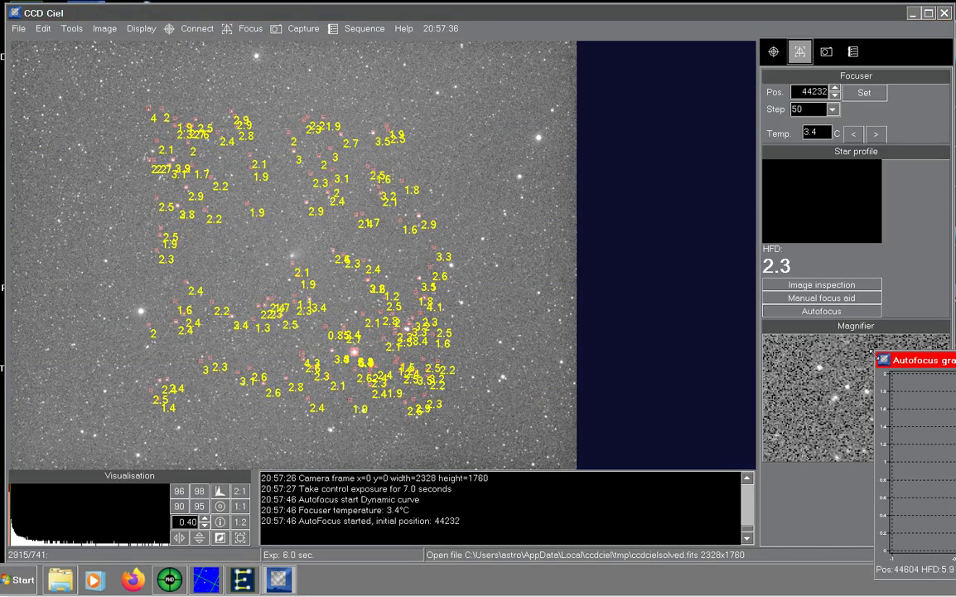
Move the Autofocus graph over the image centre and watch HFD fall from about 4.9 to 2.5.
left_click_drag(904, 359, 652, 207)
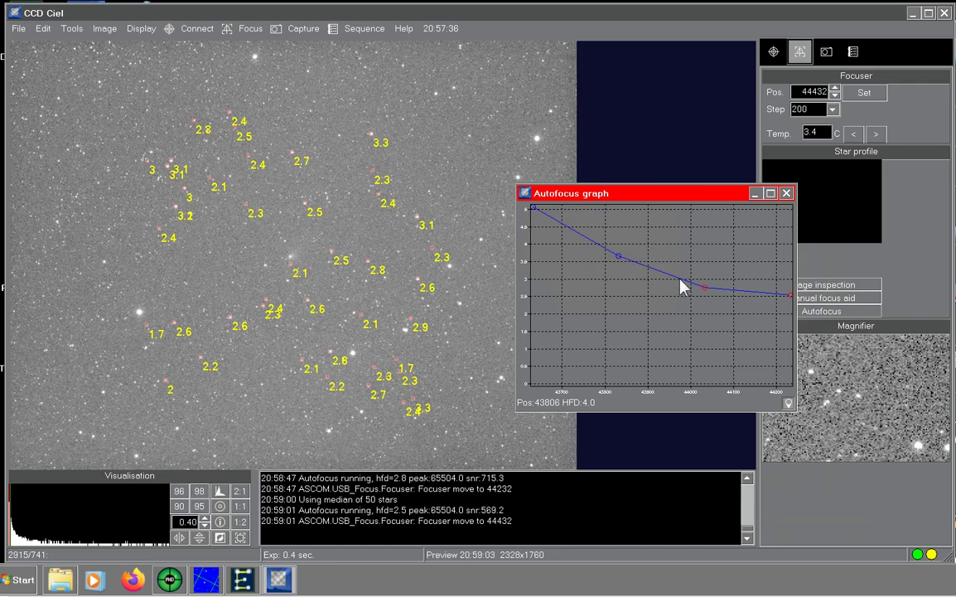
Follow autofocus to a successful V-curve fit at focuser position 44170 with HFD 2.8.
left_click(703, 288)
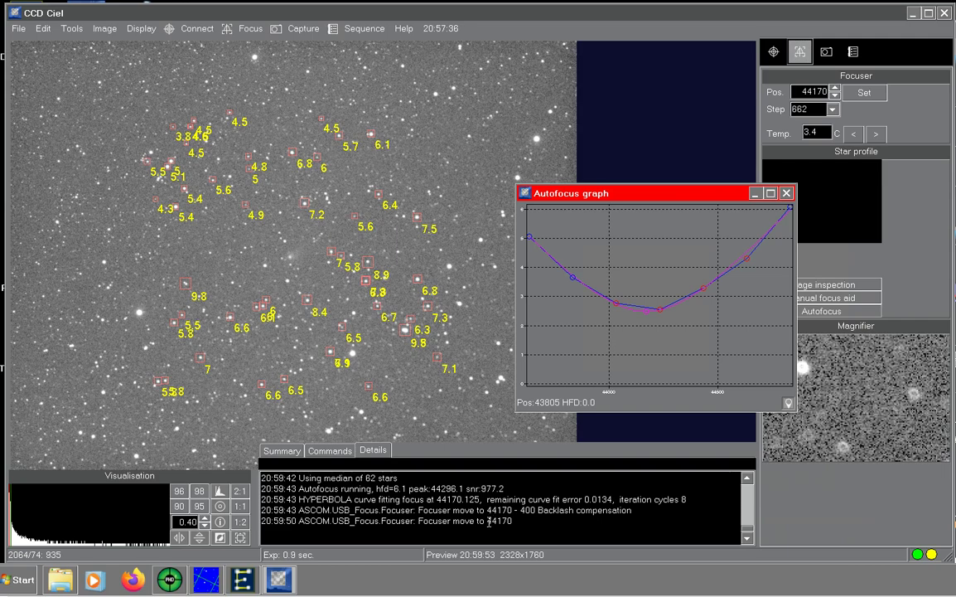
double_click(489, 521)
left_click(787, 193)
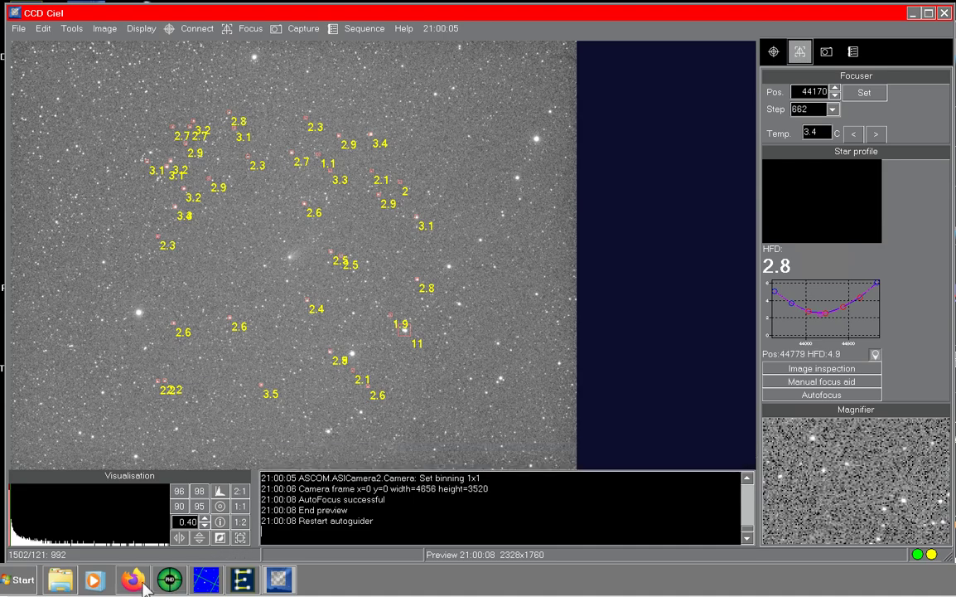
Review PHD2's Target and History graphs, showing about 0.33 px total RMS guiding error.
left_click(174, 583)
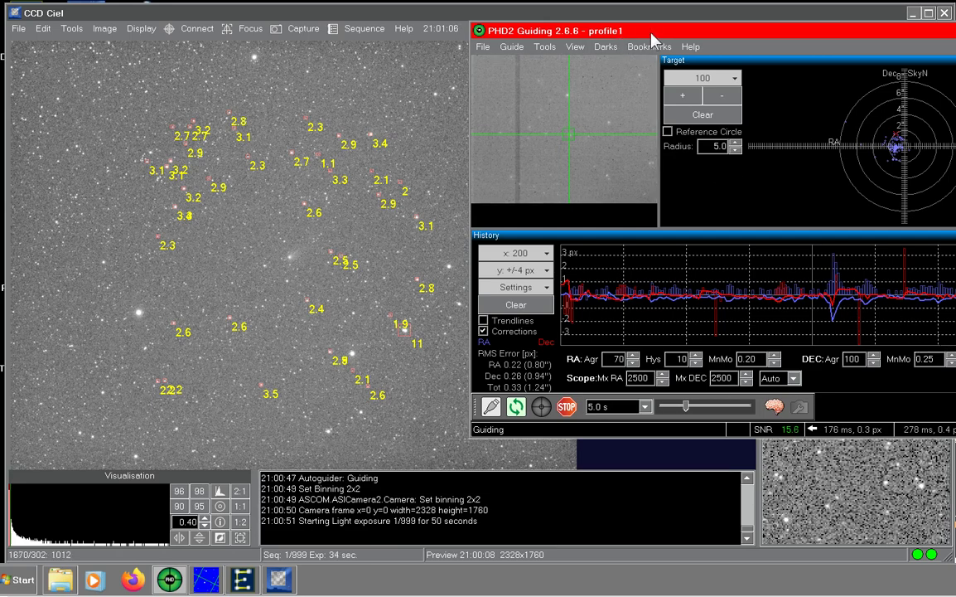
Move PHD2 off the image, mark the comet, and wait for frame 1 to save at median HFD 2.6.
left_click_drag(654, 31, 928, 151)
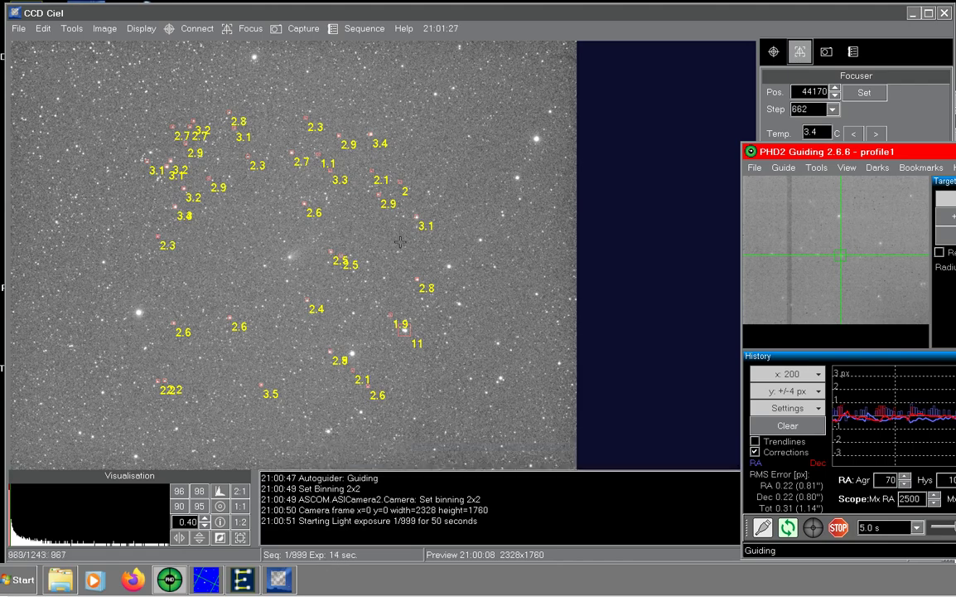
key("ctrl")
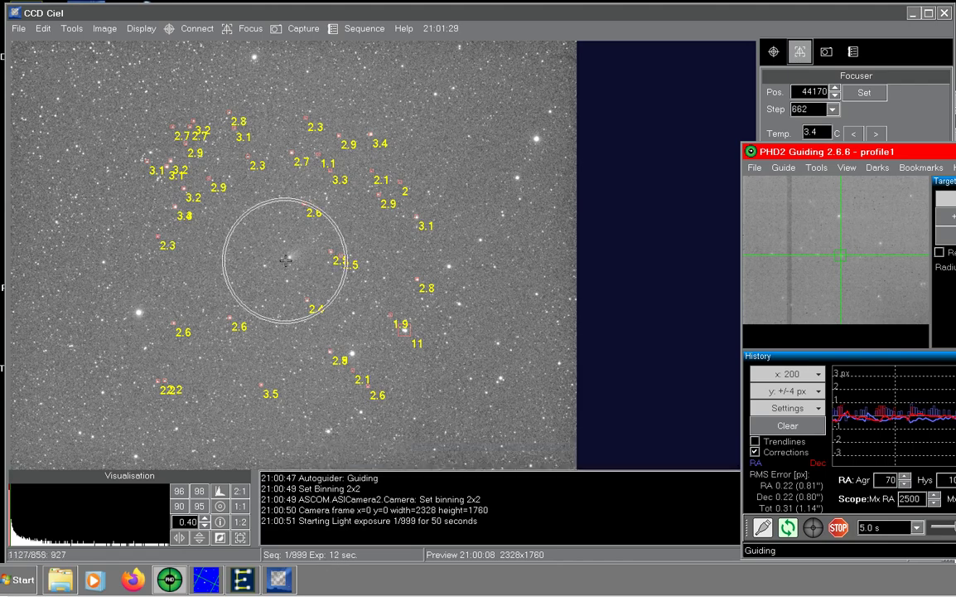
key("ctrl")
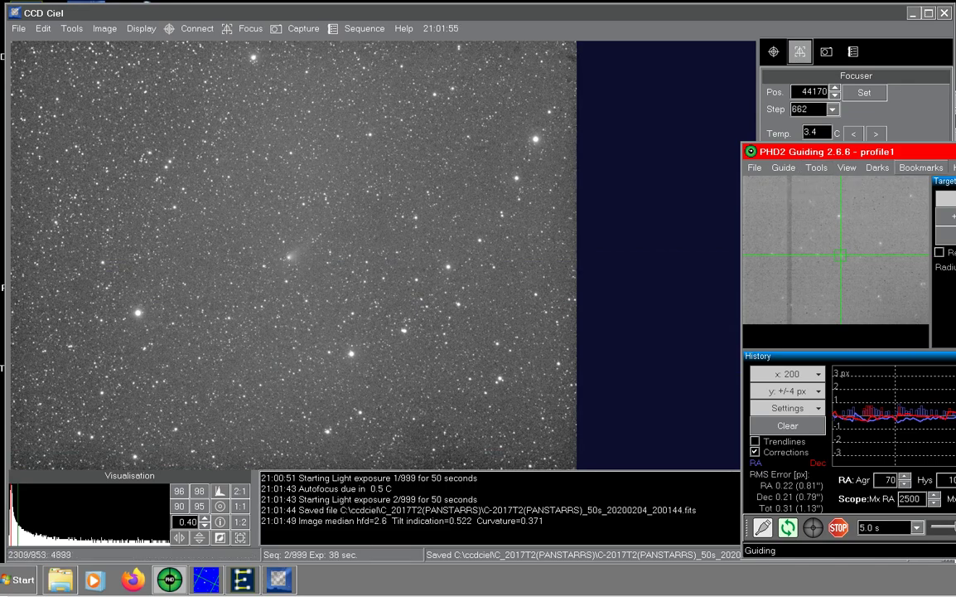
Push PHD2 further right to reveal the Star profile and Magnifier panels as frame 2 logs HFD 2.6.
mouse_move(823, 152)
left_mouse_down()
mouse_move(955, 142)
mouse_move(955, 131)
left_mouse_up()
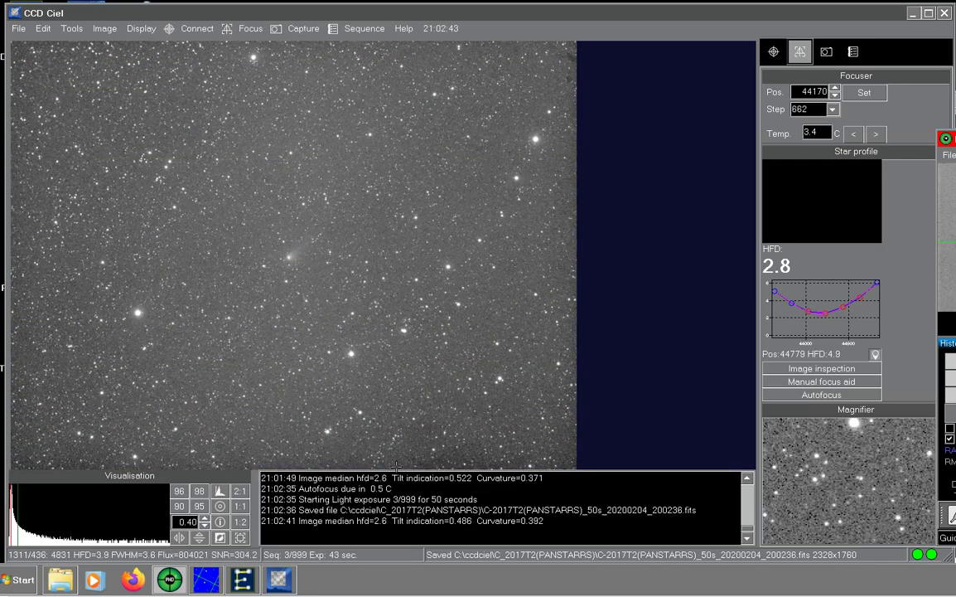
Highlight the median hfd=2.6 value in CCDciel's latest log line for frame 2.
left_click(407, 521)
left_click_drag(407, 521, 336, 521)
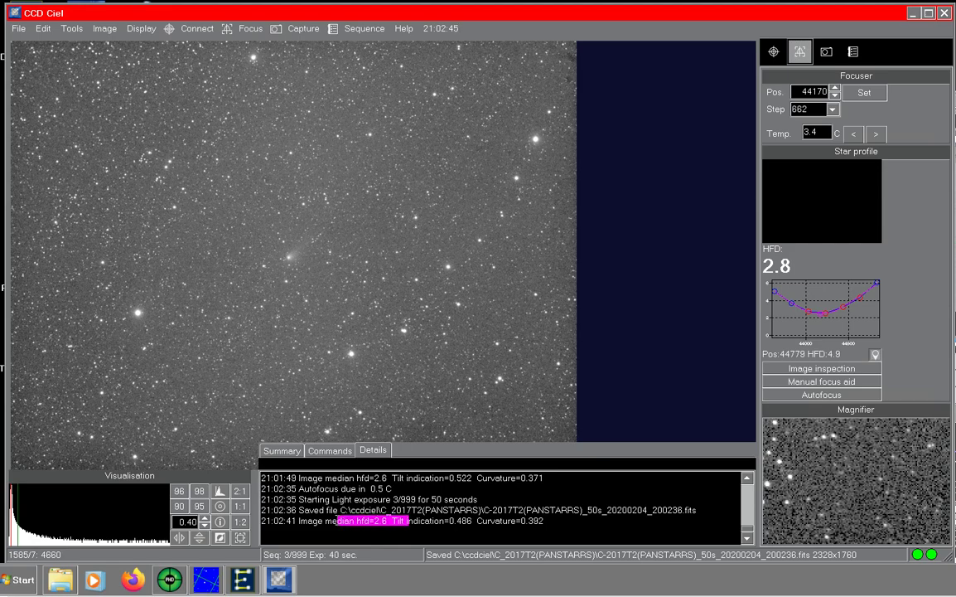